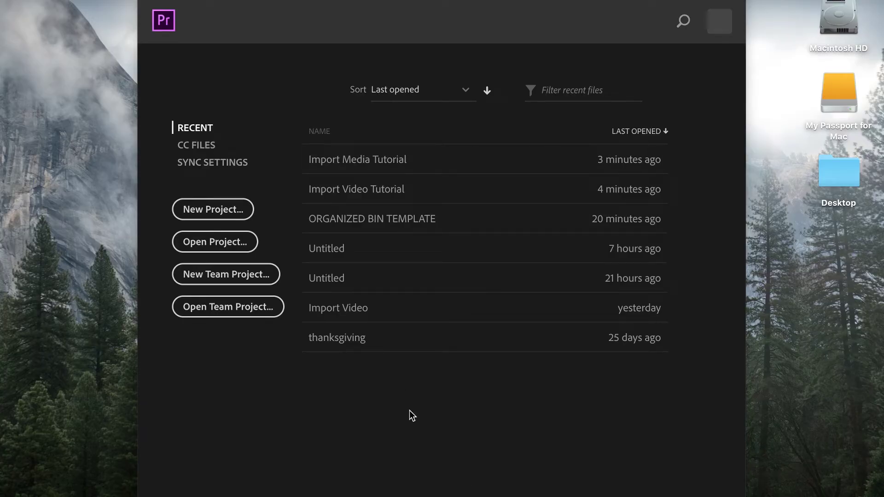
Step: Create a new project named 'Import Media Tutorial' in the Import Video folder, replacing the existing file
left_click(229, 211)
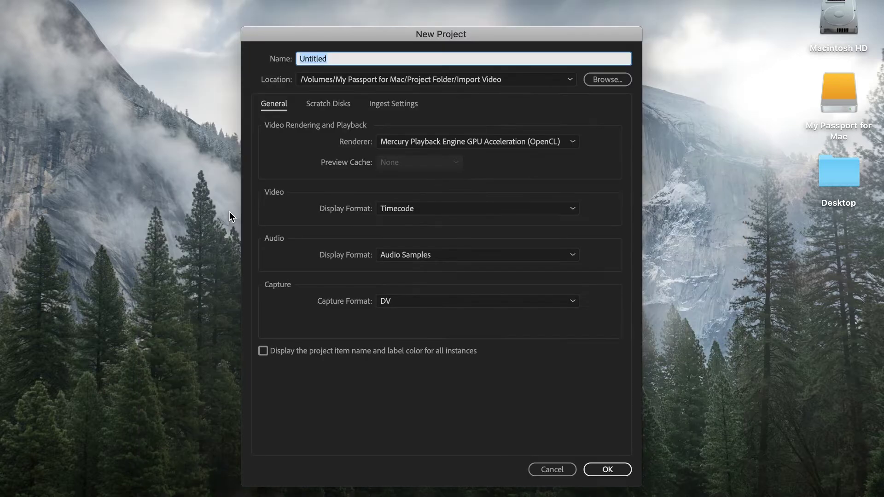
type("Ompr")
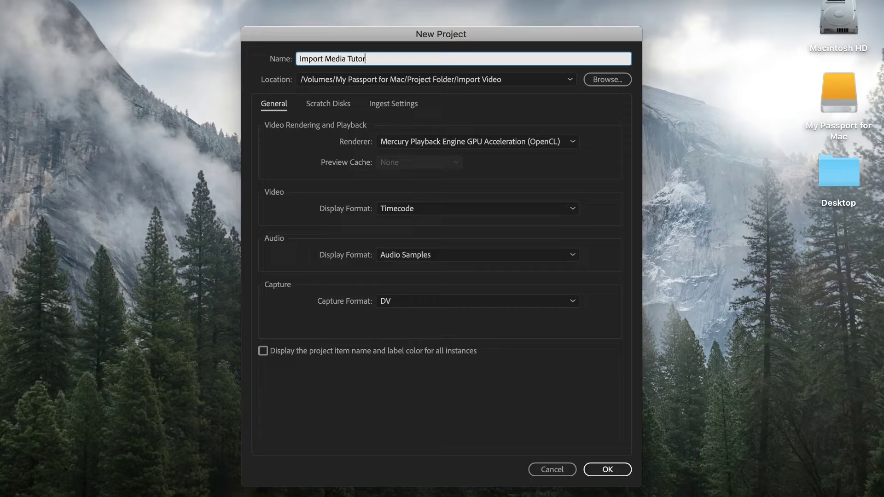
left_click(610, 78)
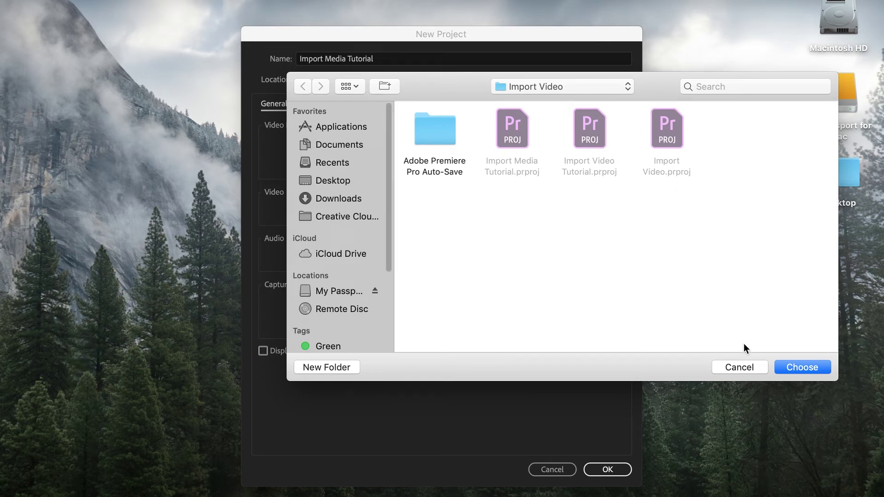
left_click(792, 366)
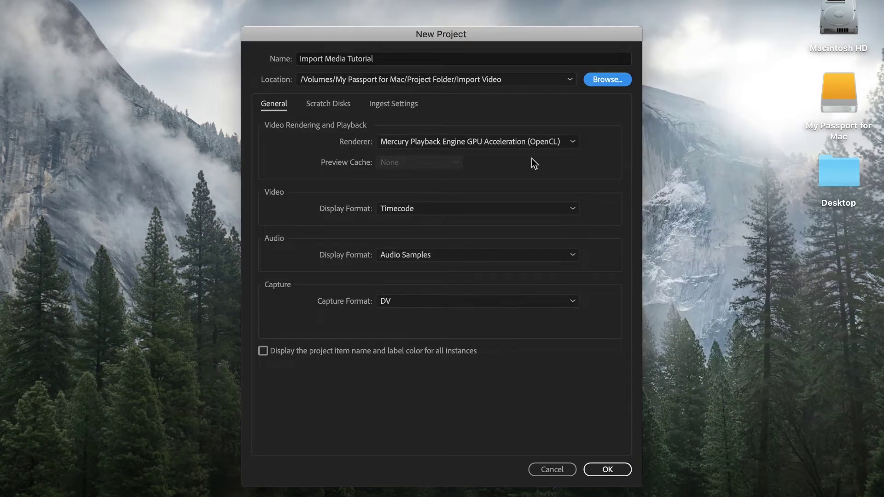
left_click(620, 469)
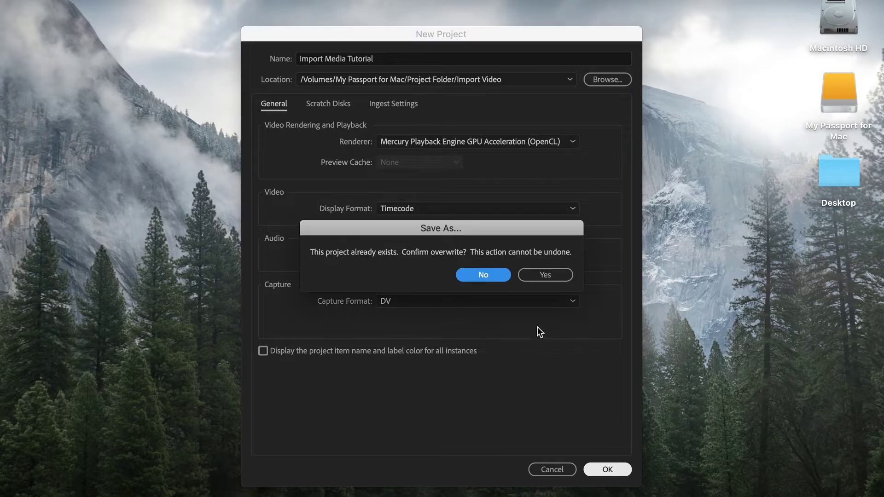
left_click(555, 277)
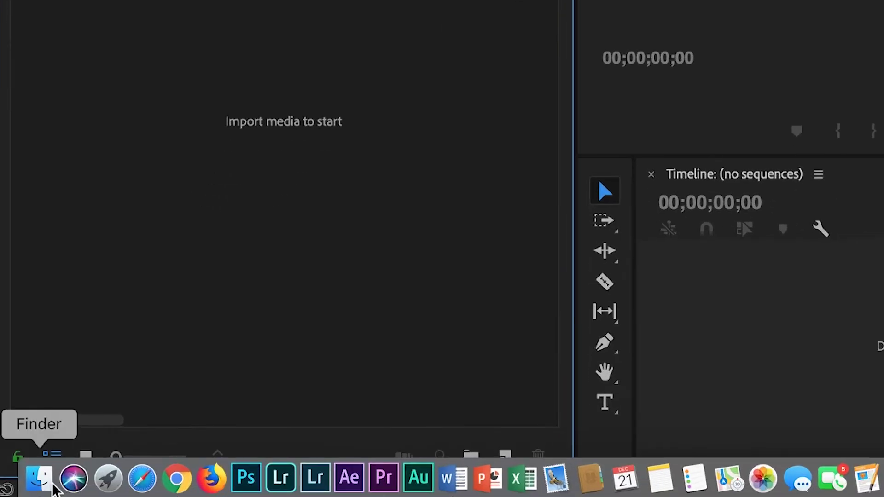
Step: Drag C0029.MP4 from a Finder window into the Project panel
left_click(51, 484)
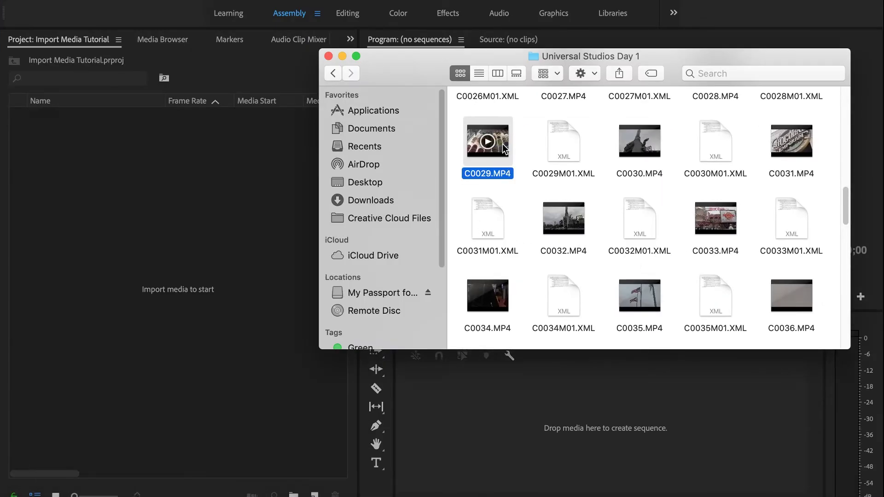
left_click_drag(505, 148, 185, 217)
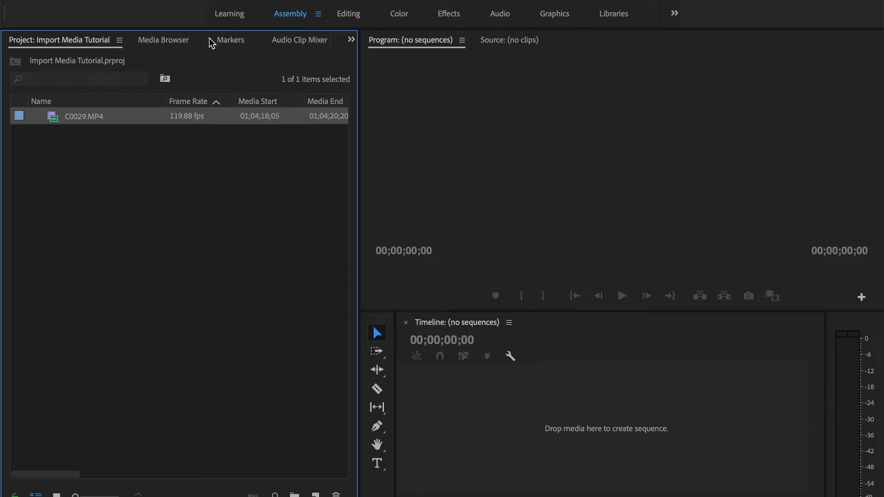
left_click(137, 0)
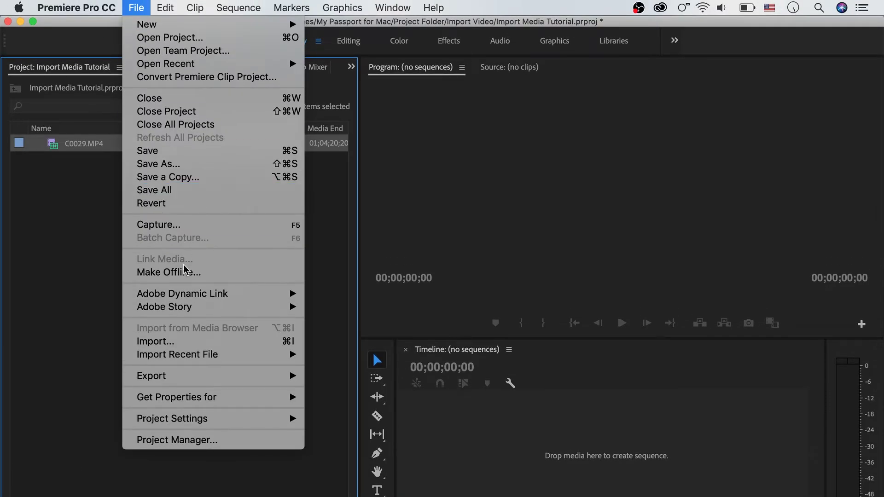
left_click(183, 342)
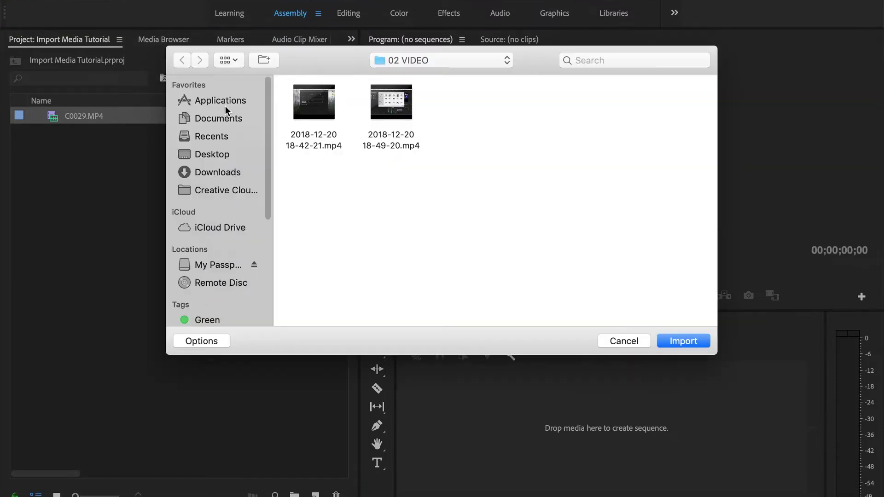
double_click(337, 121)
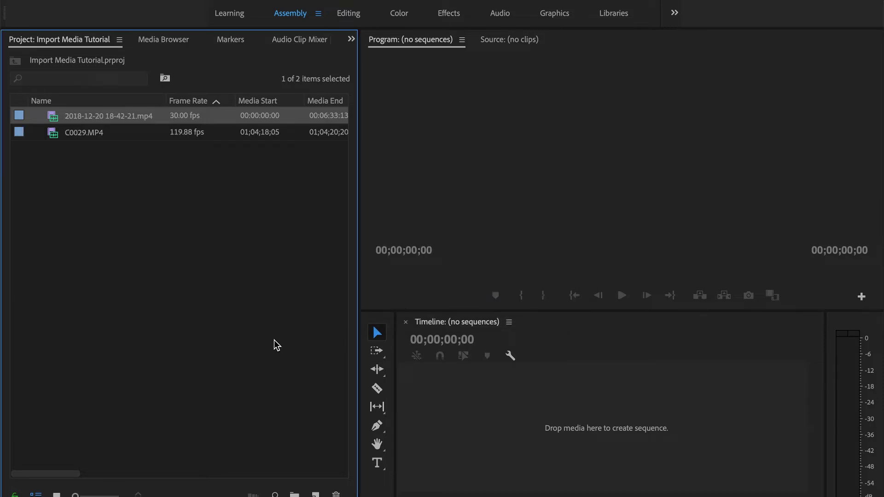
double_click(276, 346)
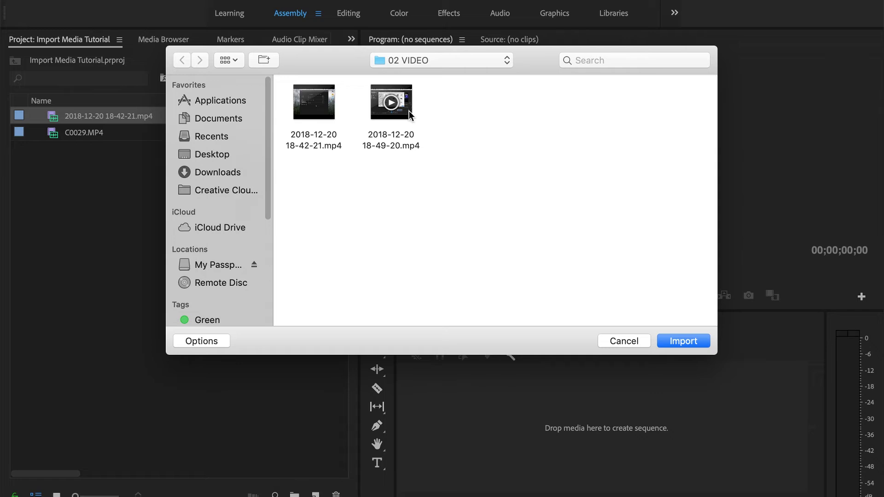
double_click(406, 115)
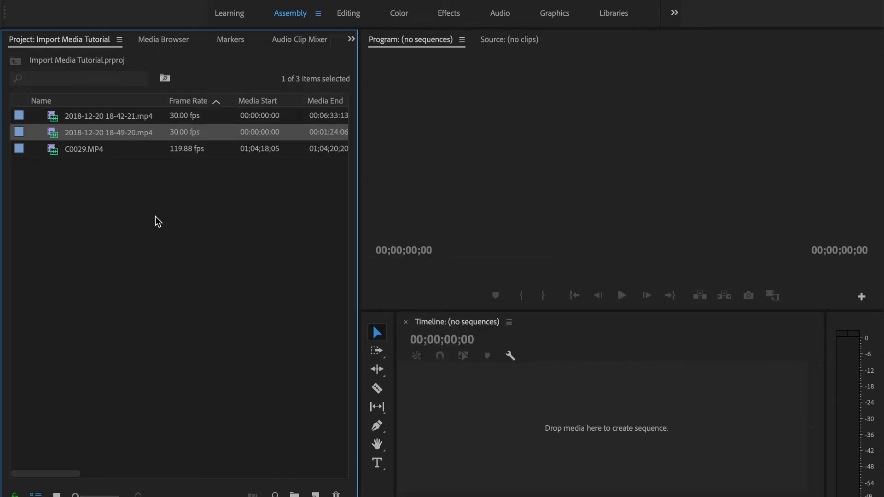
right_click(212, 192)
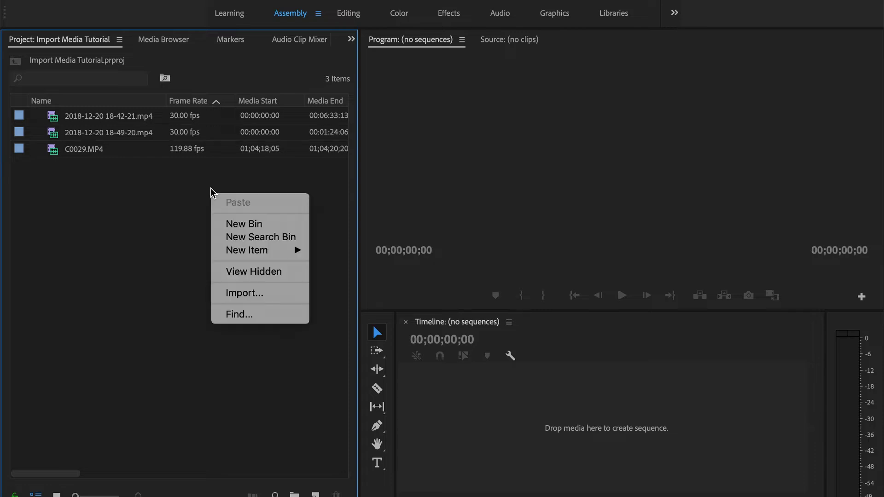
left_click(255, 299)
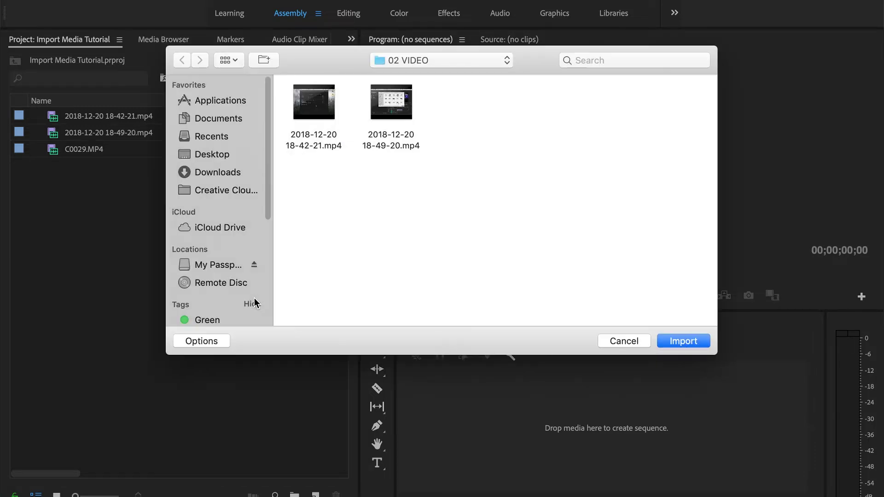
double_click(325, 118)
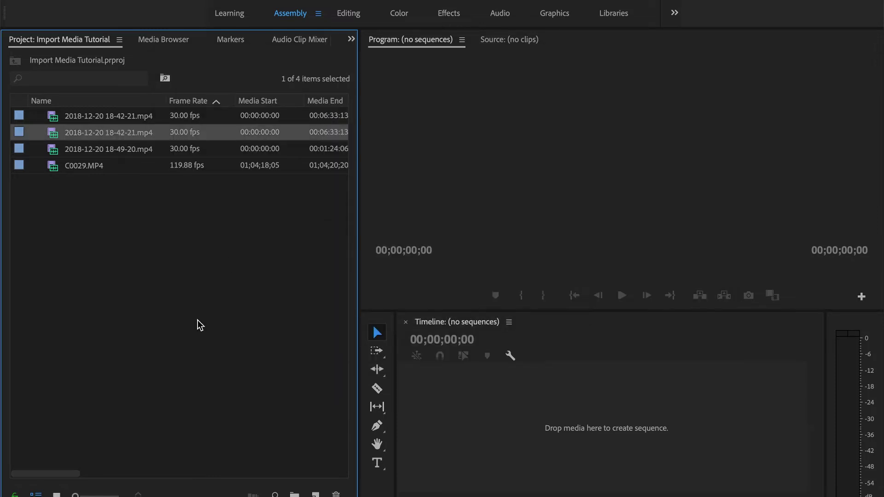
double_click(229, 295)
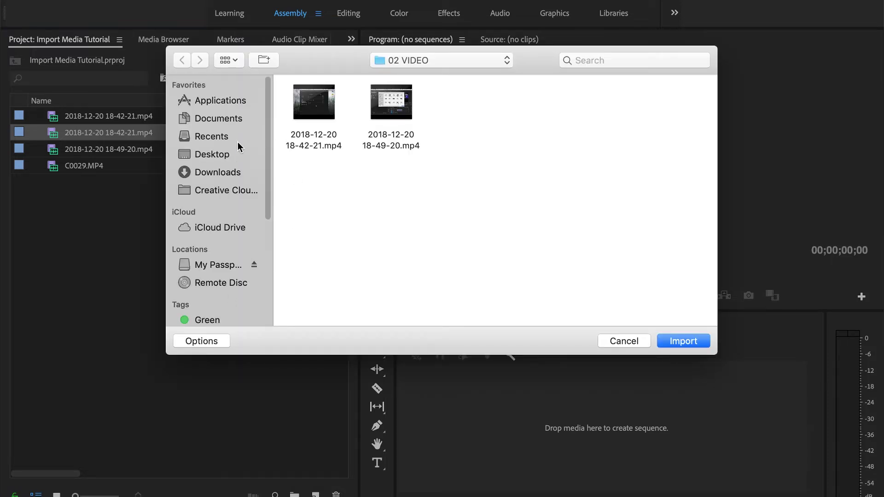
Step: Import the entire ORGANIZED BIN TEMPLATE project from the My Passport for Mac drive
left_click(217, 263)
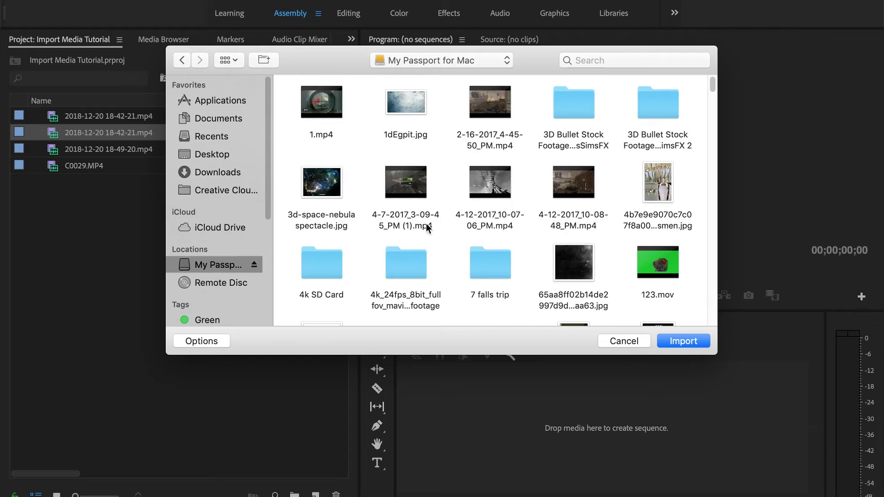
scroll(506, 211, "down", 5)
scroll(506, 212, "down", 10)
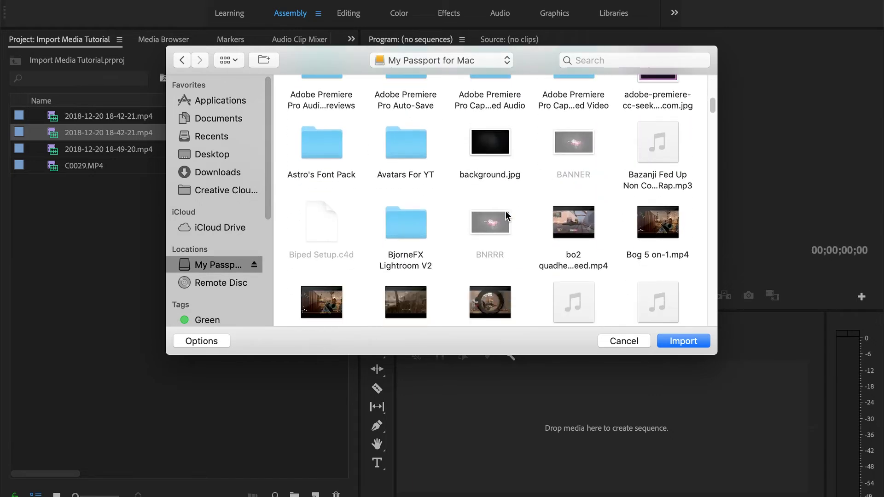
scroll(506, 211, "down", 15)
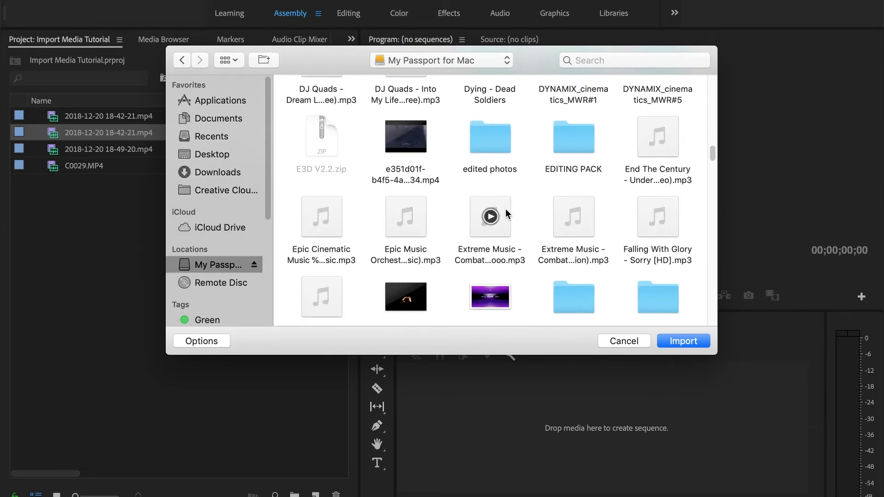
scroll(505, 210, "down", 10)
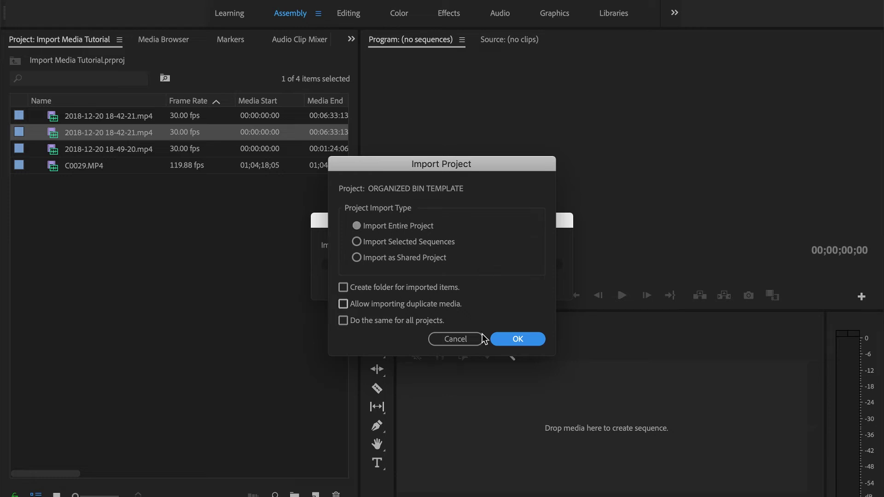
left_click(516, 340)
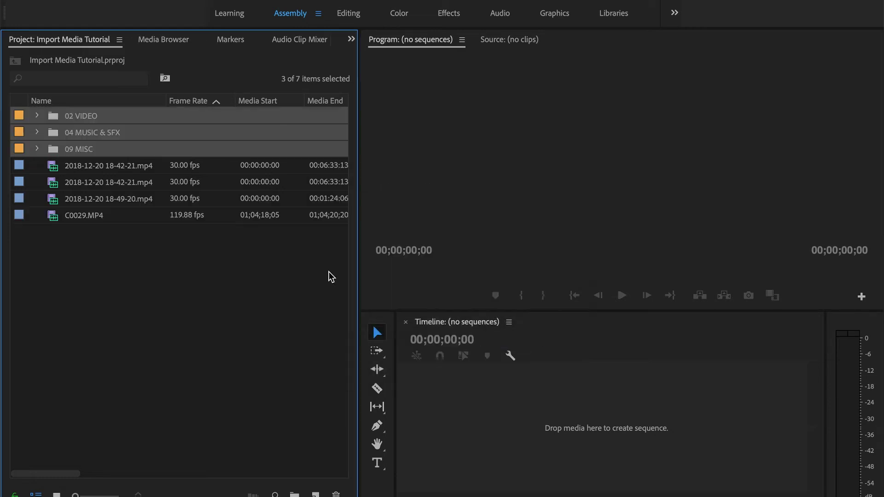
left_click(38, 116)
left_click(37, 116)
left_click(37, 116)
left_click(38, 116)
left_click(37, 133)
left_click(38, 133)
left_click(37, 149)
left_click(38, 149)
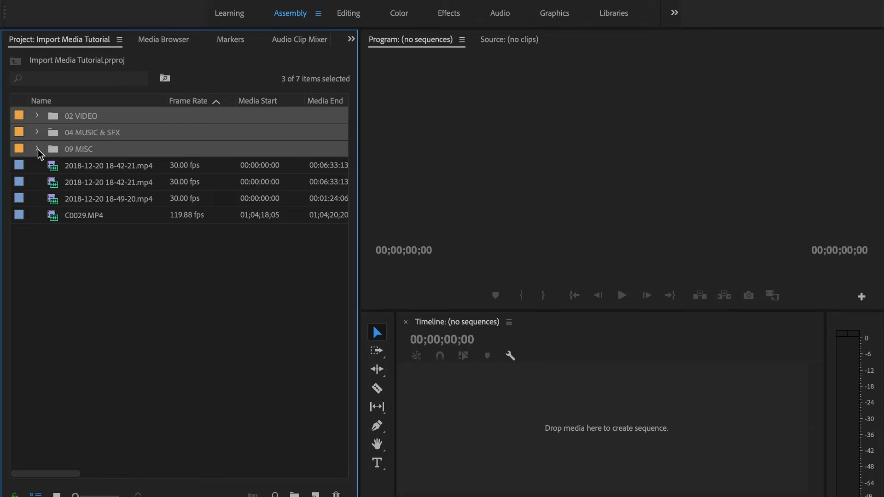
left_click(126, 272)
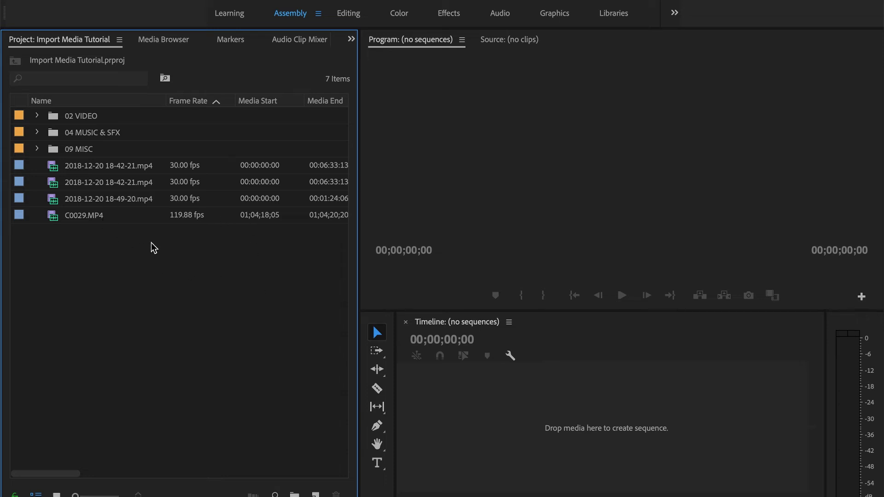
Step: Drag C0029.MP4 onto the empty Timeline to build the C0029 sequence
left_click(98, 217)
left_click_drag(97, 219, 513, 428)
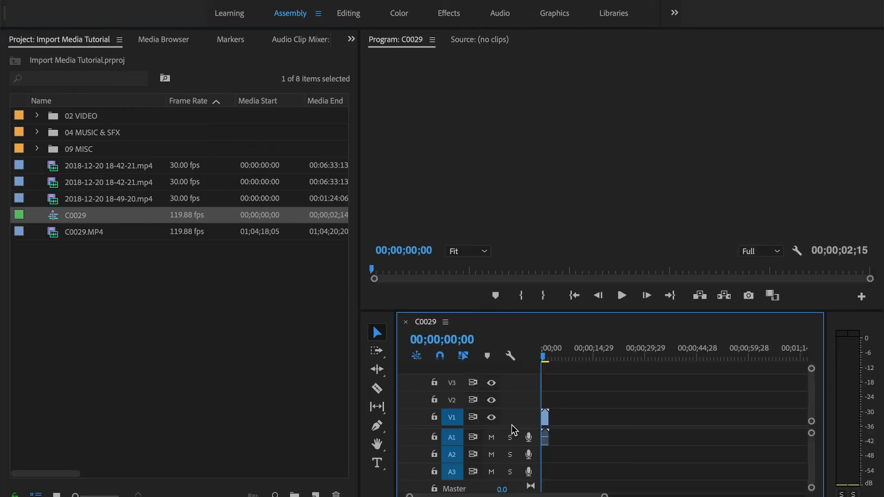